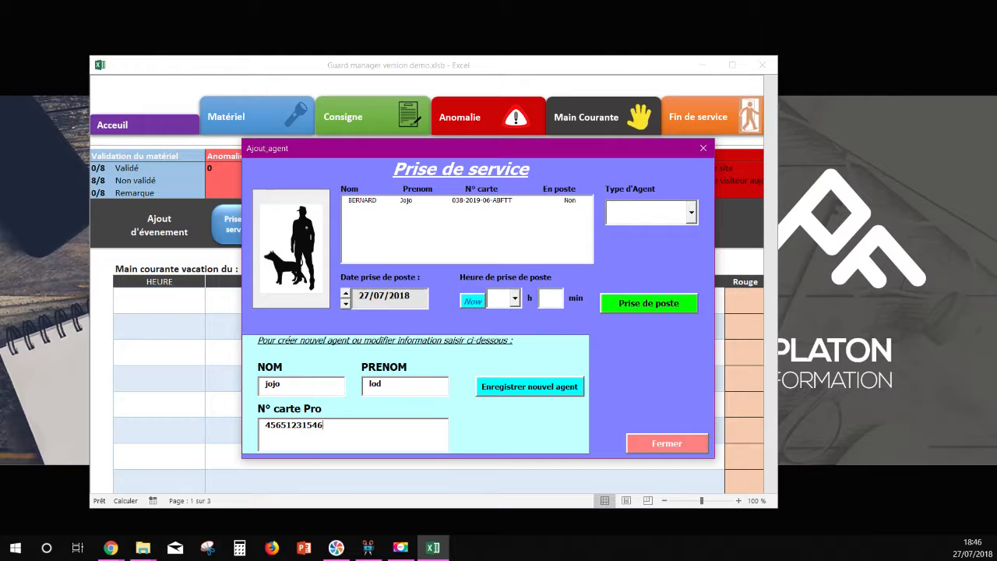
Step: Save the new agent and record the second listed agent's start of duty as SSIAP1 at 18:46 on 27/07/2018
left_click(524, 385)
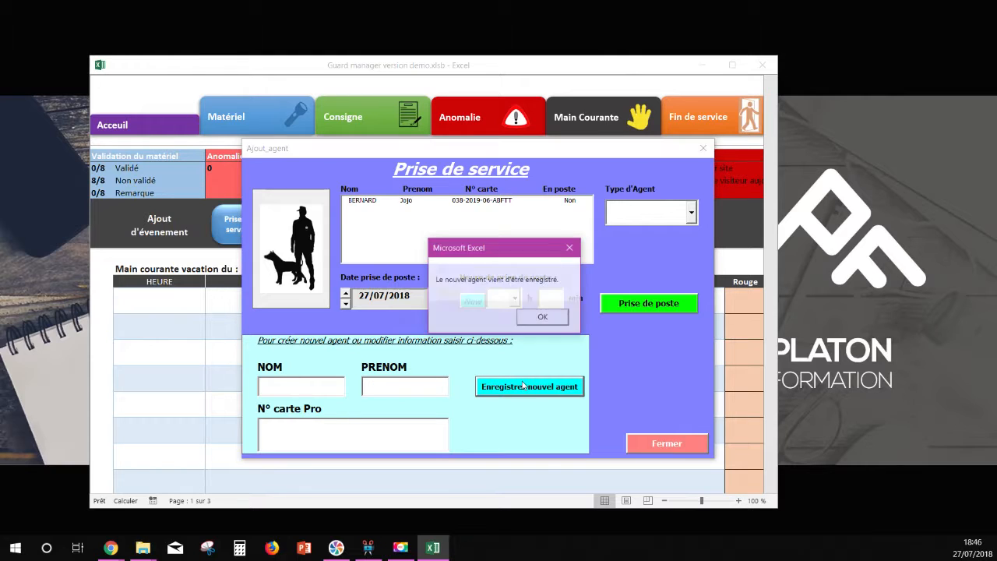
left_click(536, 318)
left_click(382, 210)
left_click(691, 212)
left_click(631, 250)
left_click(470, 301)
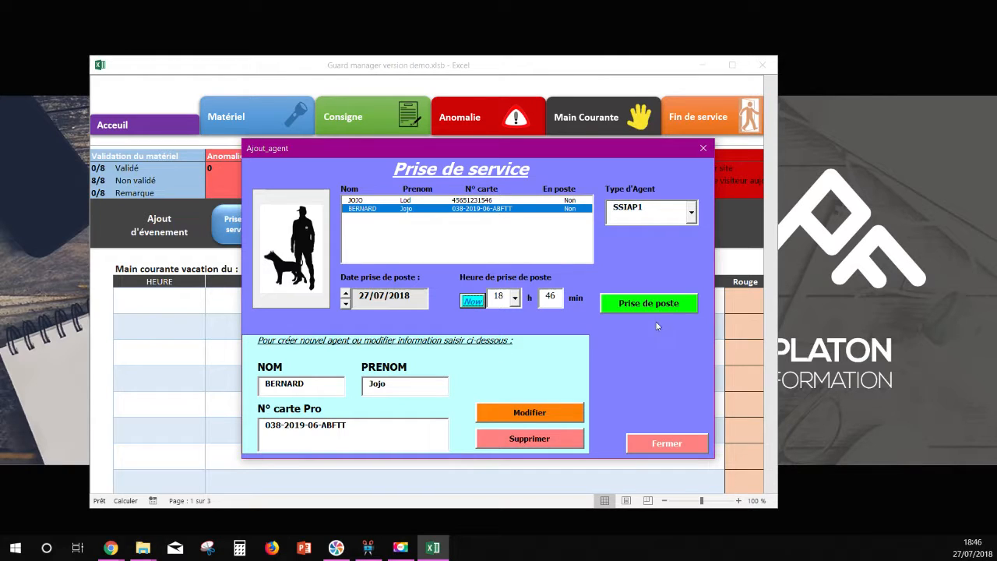
left_click(650, 306)
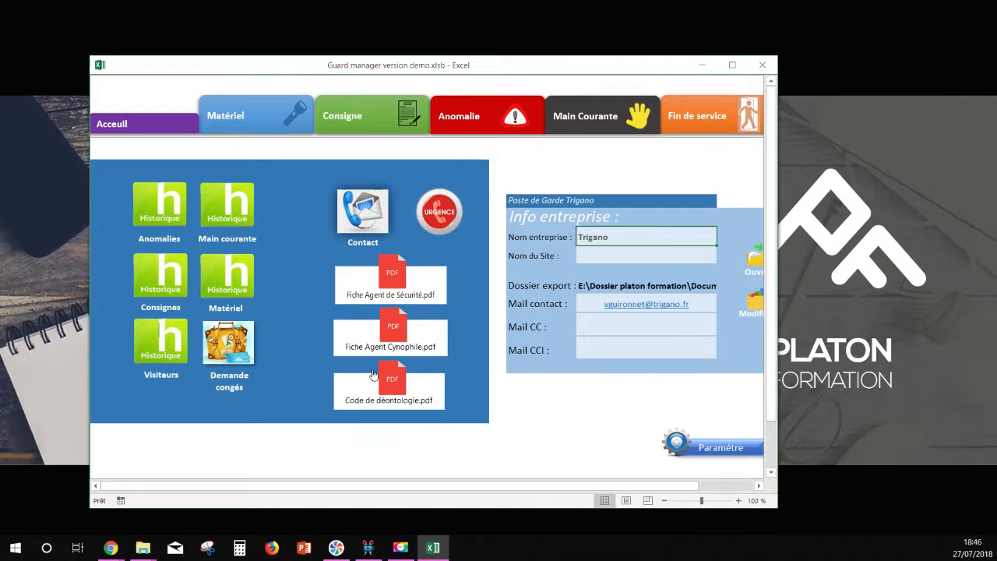
Step: Maximize the window and validate the PTI + téléphone, Lampe, Trousseau and Clef lines on the Matériel sheet
left_click(732, 65)
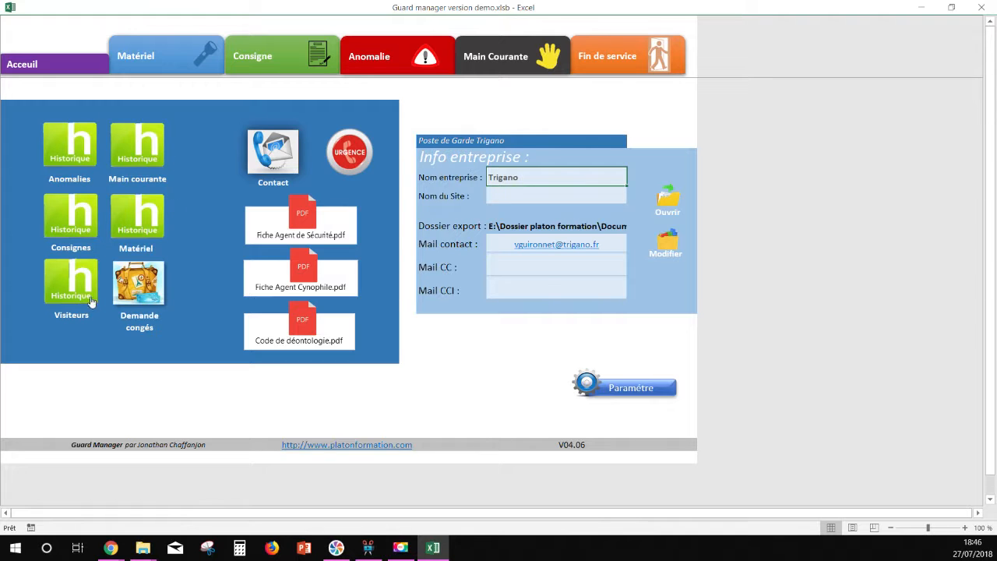
left_click(150, 64)
scroll(312, 349, "up", 3)
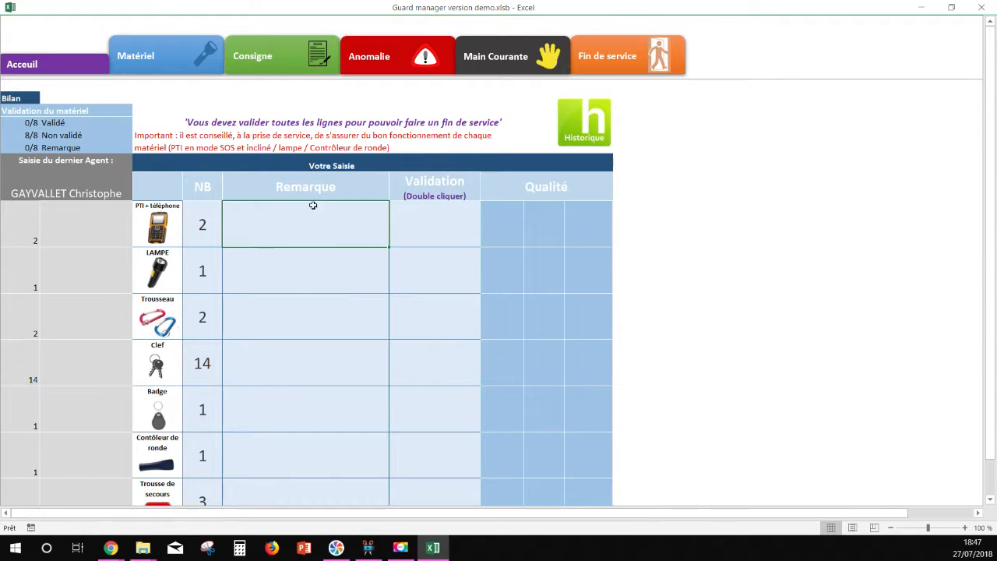
double_click(423, 234)
double_click(425, 271)
double_click(434, 320)
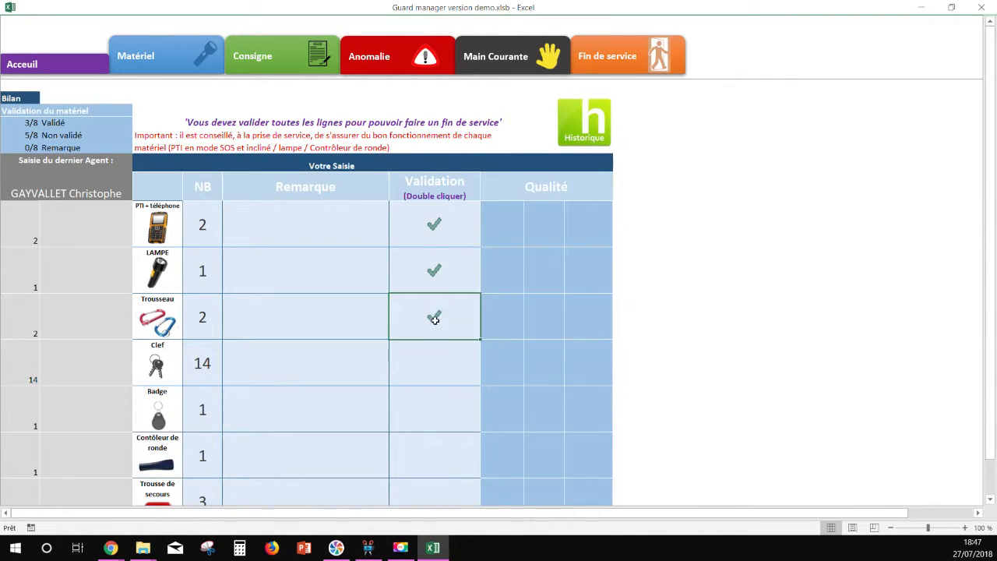
scroll(450, 326, "down", 1)
double_click(450, 325)
Step: Flag the Trousseau line in the middle Qualité column and validate the Badge line
left_click(507, 280)
double_click(534, 280)
left_click(305, 276)
scroll(319, 333, "down", 1)
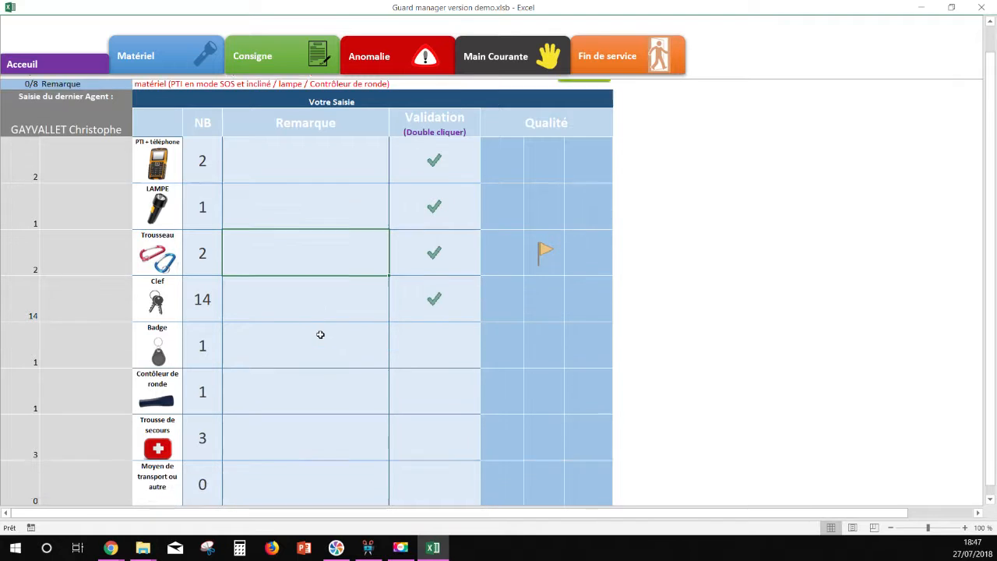
double_click(428, 331)
scroll(324, 344, "up", 1)
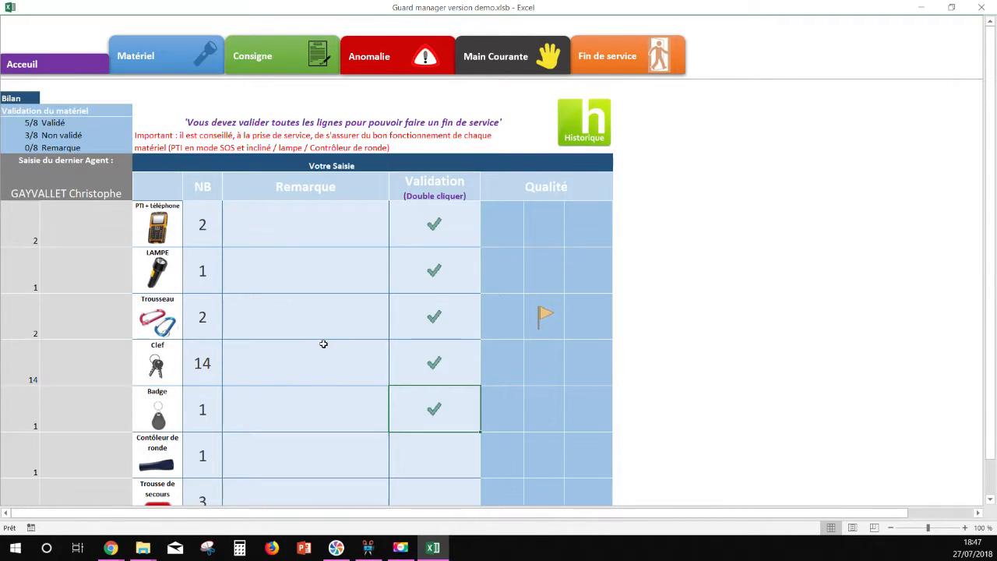
Step: Add the consigne "Fermer portail" under the agent on duty and close the Consigne form
left_click(257, 57)
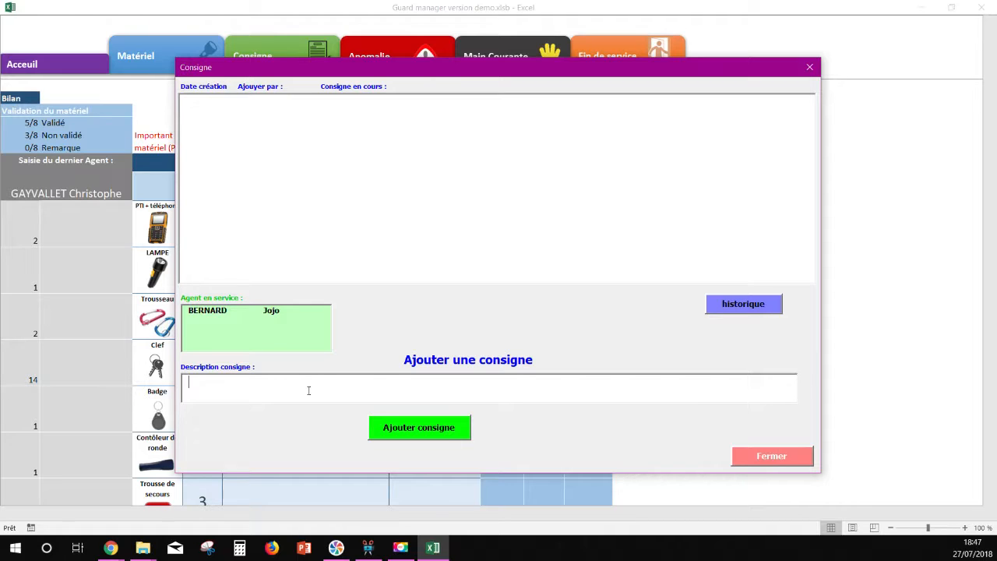
type("Fermer")
left_click(279, 309)
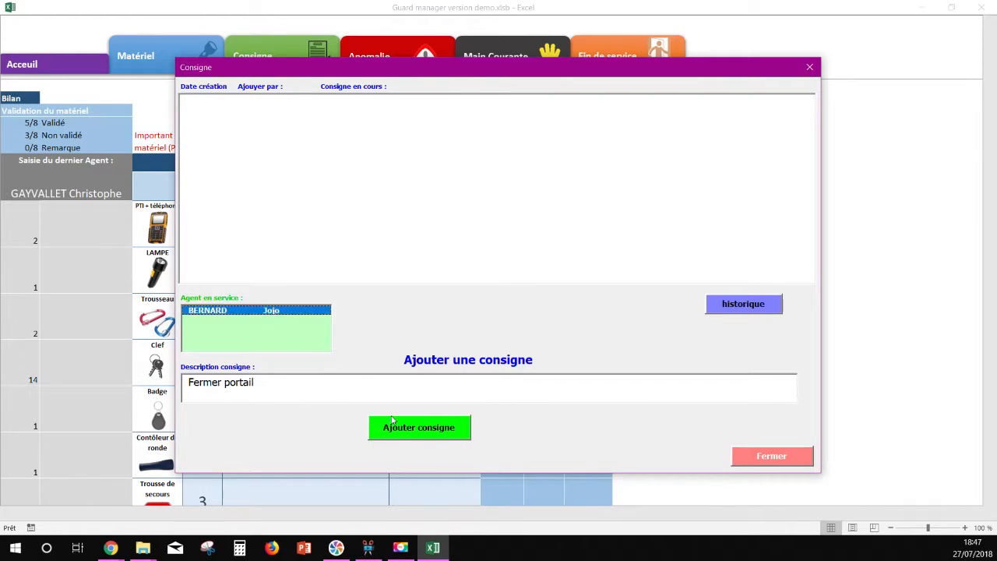
left_click(397, 436)
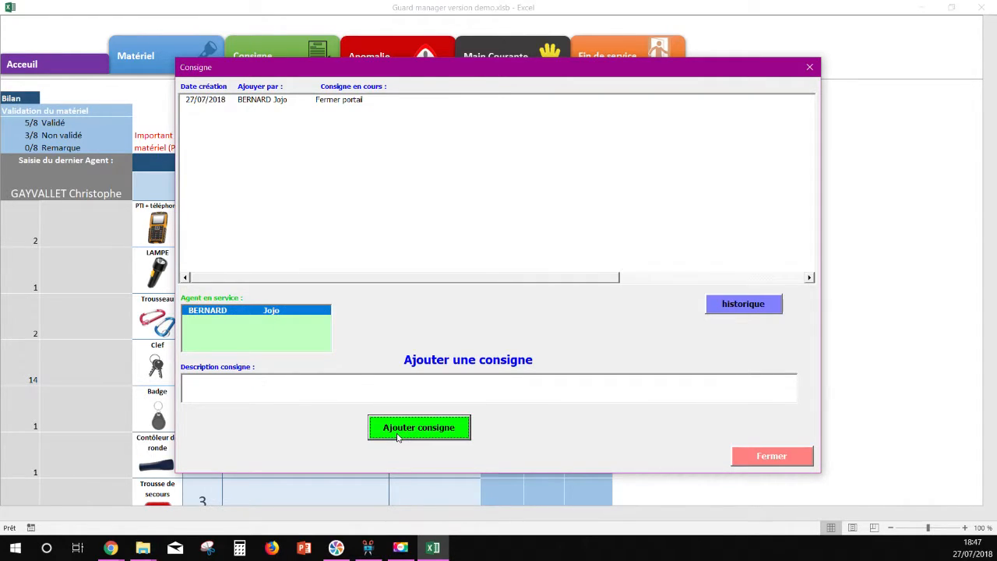
left_click(768, 460)
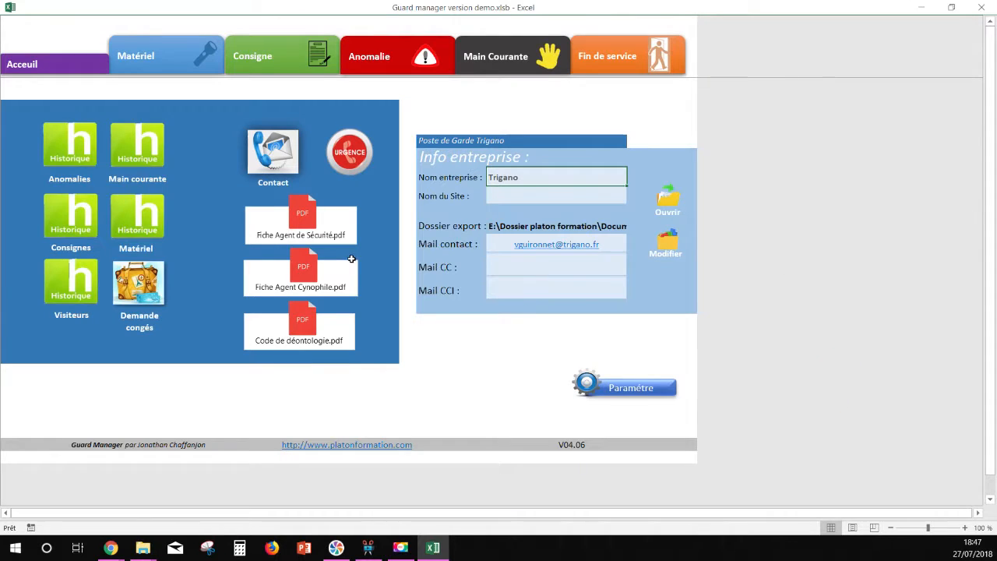
Step: In the Main Courante, record the off-duty agent's start of duty with an agent type at 18:50 and validate the consignes
left_click(495, 60)
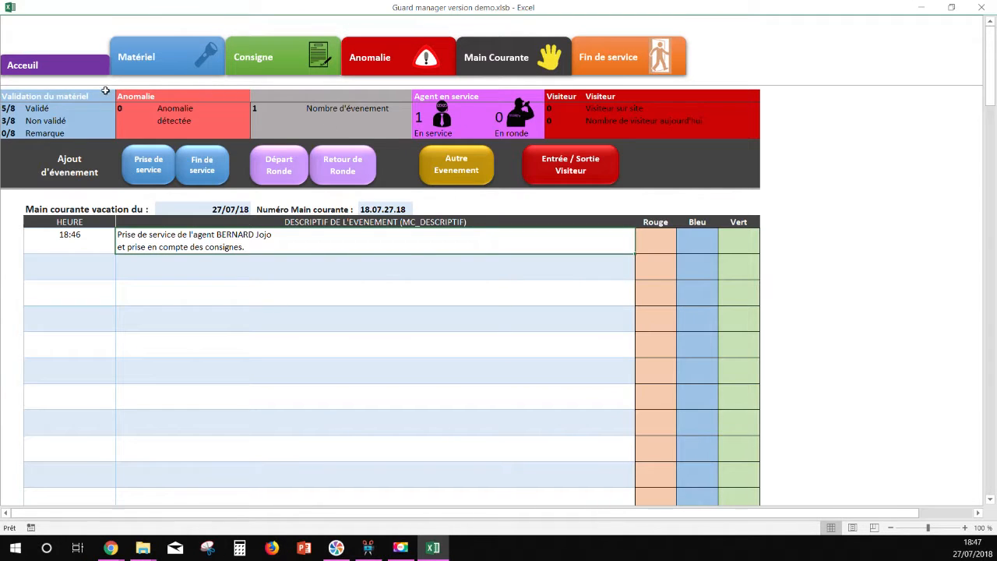
left_click(142, 169)
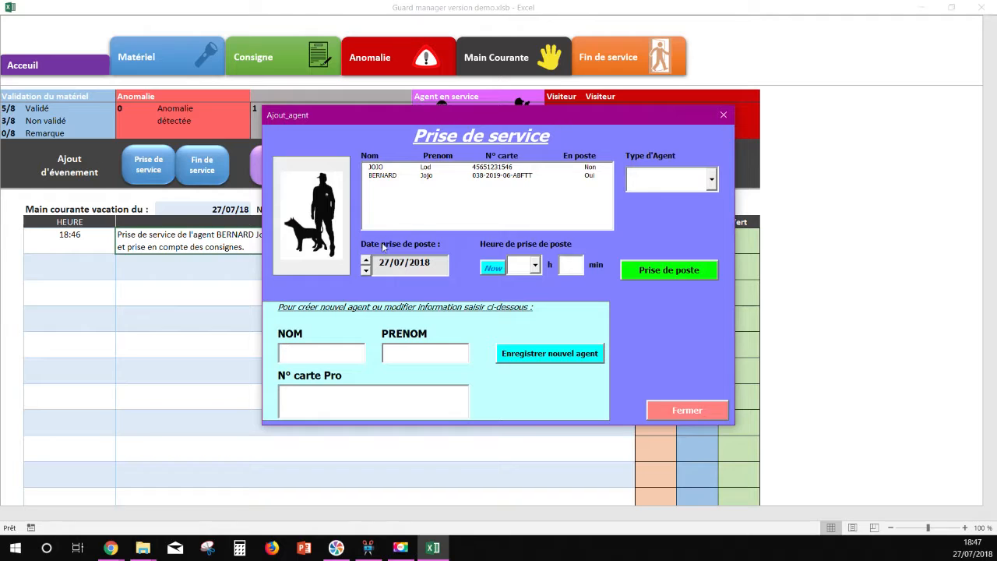
left_click(407, 167)
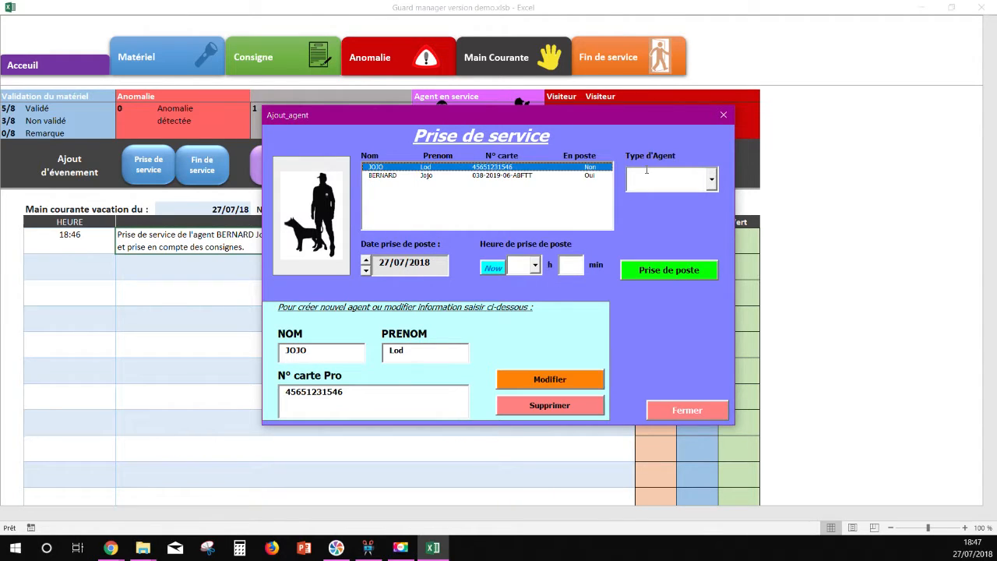
left_click(711, 180)
left_click(651, 214)
left_click(493, 268)
double_click(562, 266)
type("50")
left_click(667, 271)
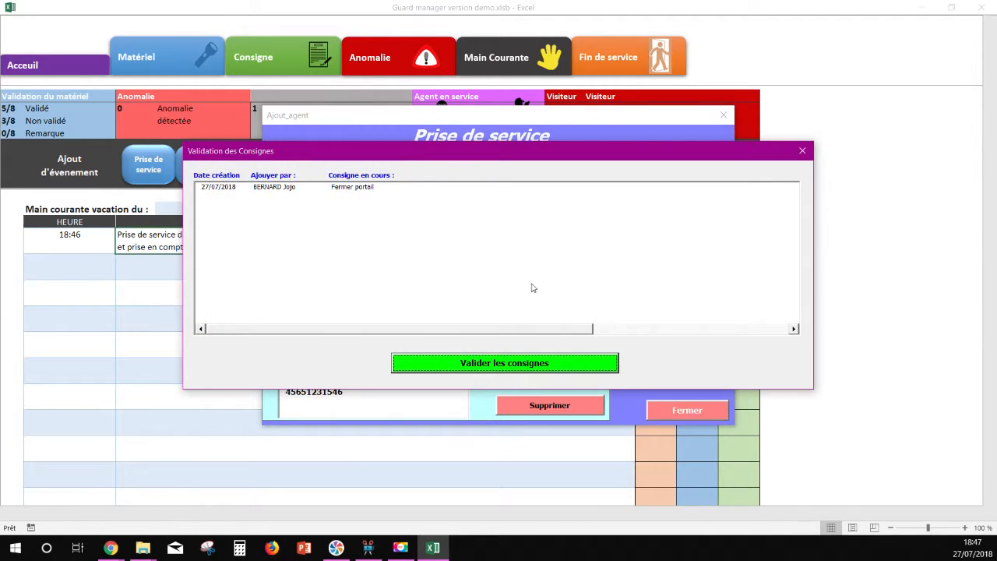
left_click(524, 364)
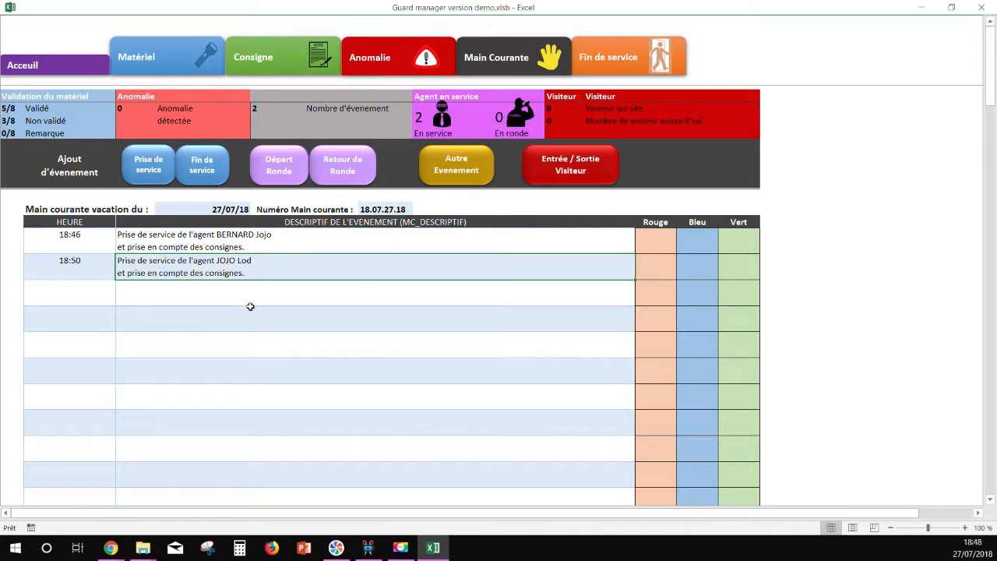
Step: Record a patrol departure at 18:48 for the first listed agent, without a comment
left_click(294, 167)
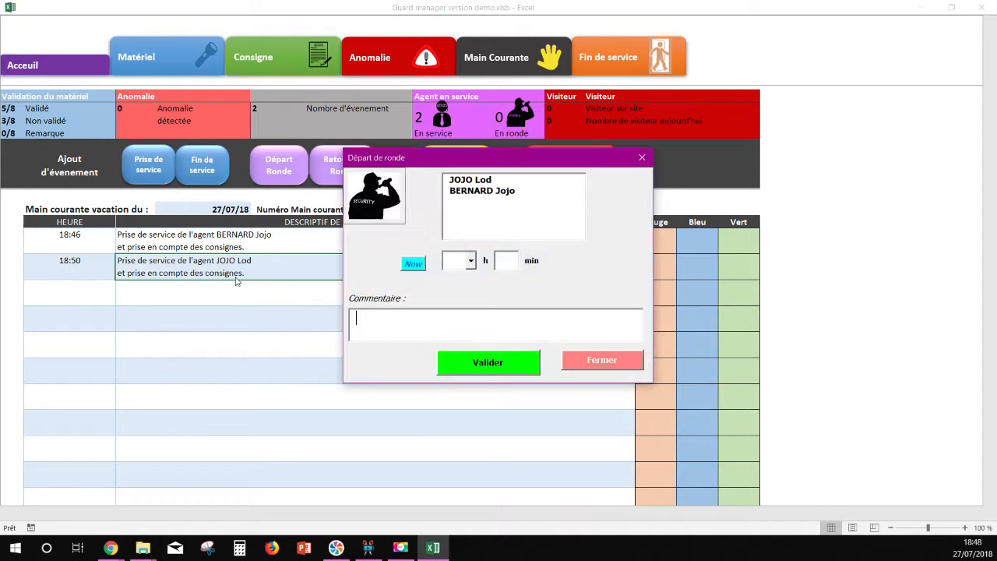
left_click(464, 183)
left_click(413, 263)
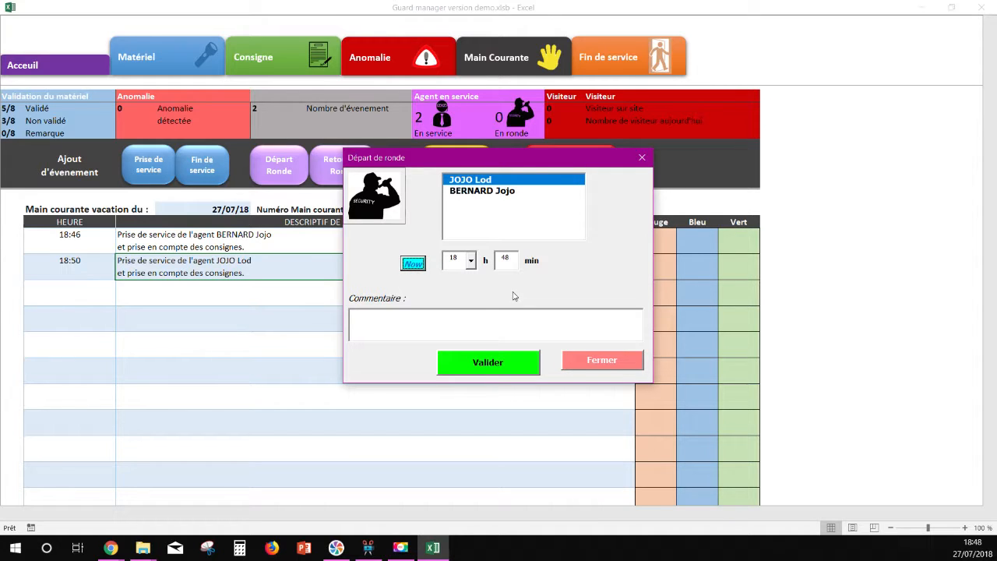
left_click(493, 367)
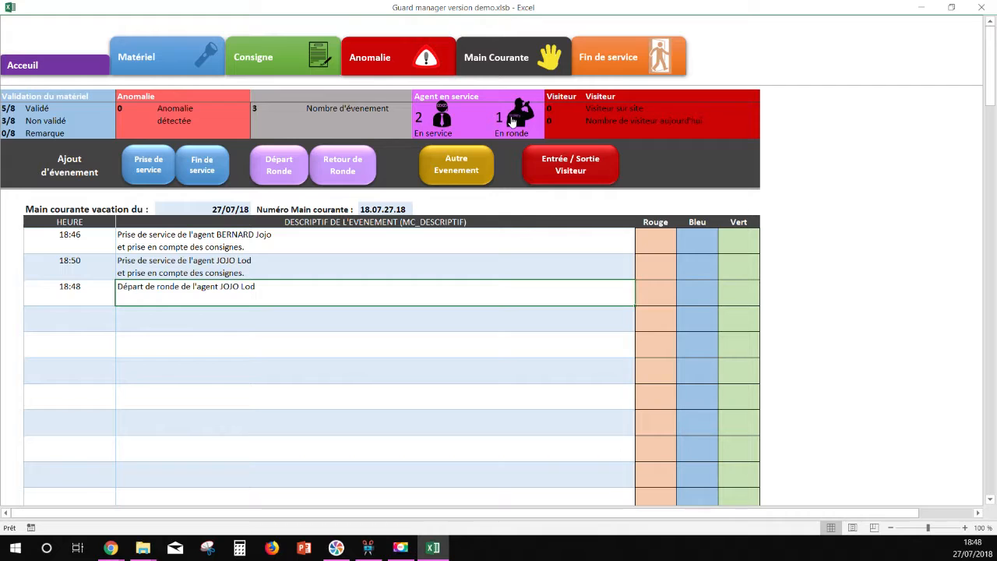
Step: Add the predefined other event "Entrée du livreur :" to the Main Courante at 18:49
left_click(455, 170)
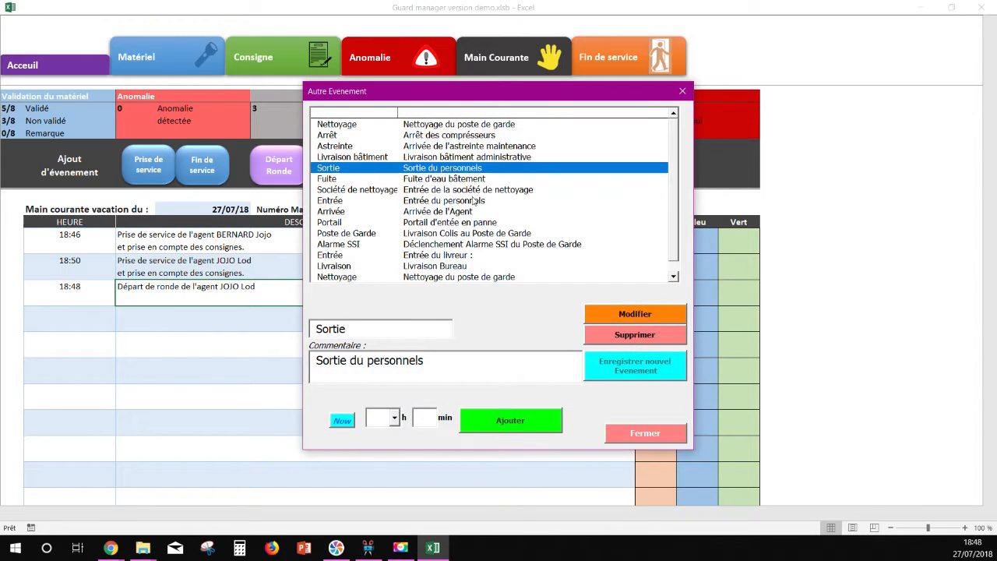
left_click_drag(674, 213, 675, 258)
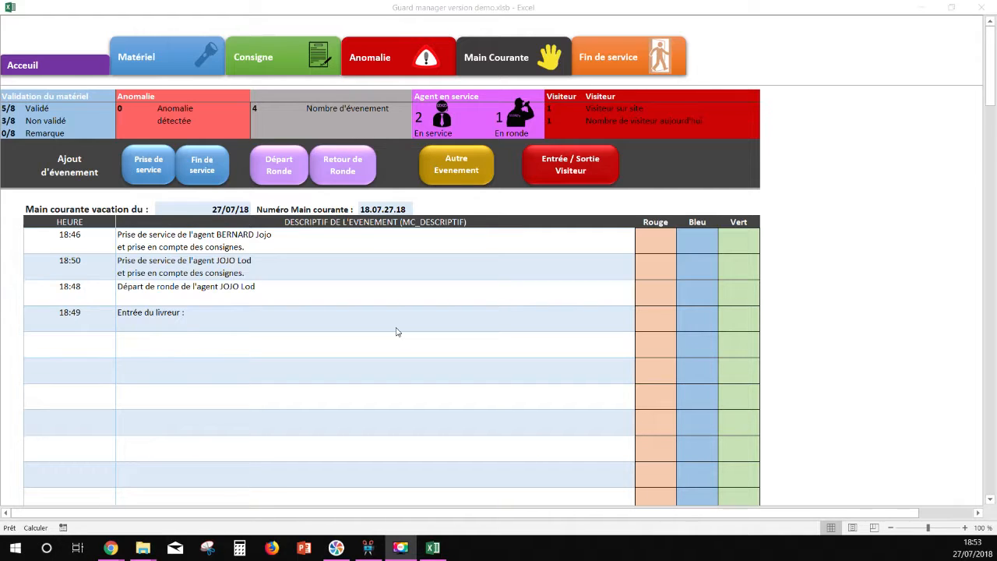
Step: Record the patrolling agent's return from patrol at 18:53, without a comment
left_click(345, 172)
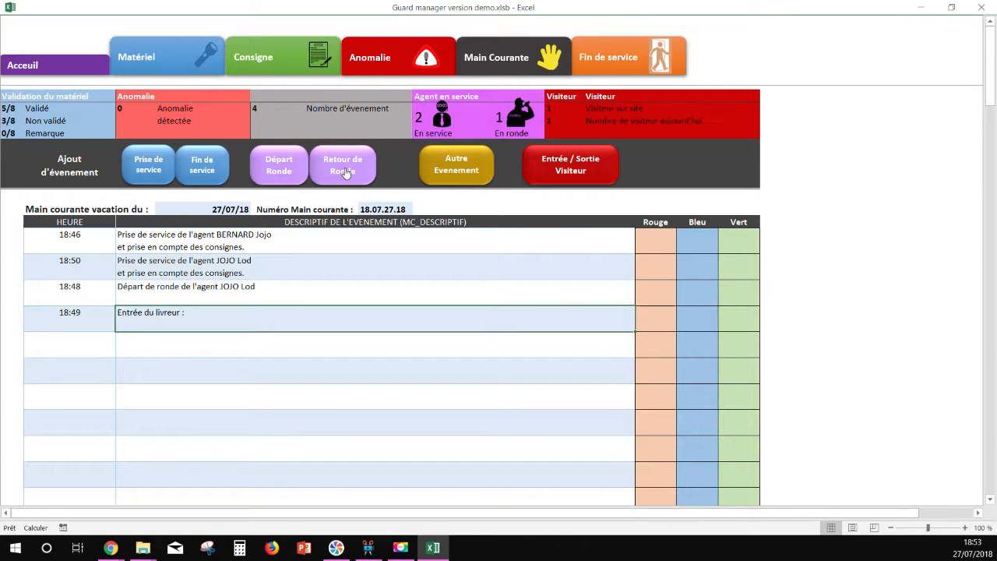
left_click(345, 172)
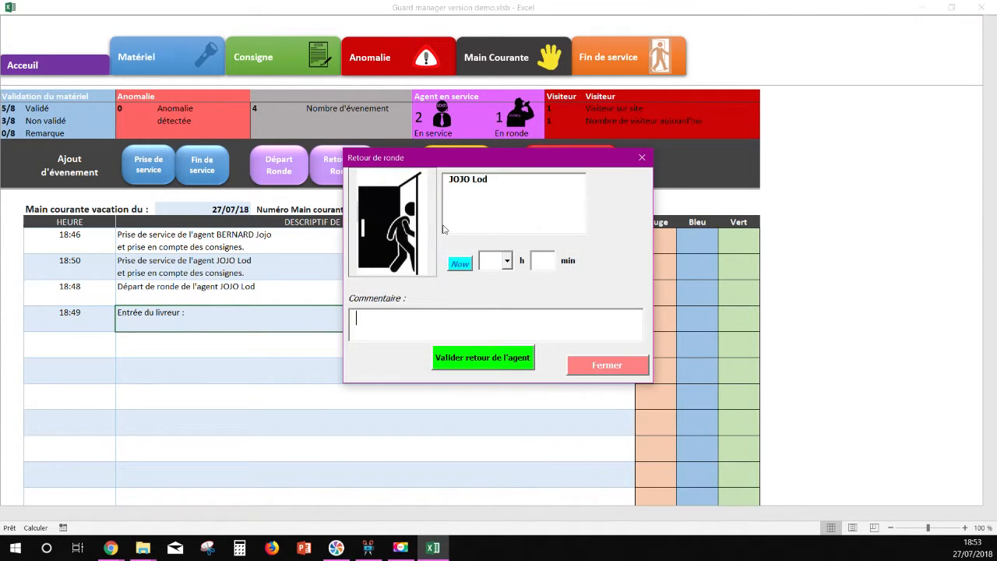
left_click(475, 181)
left_click(462, 263)
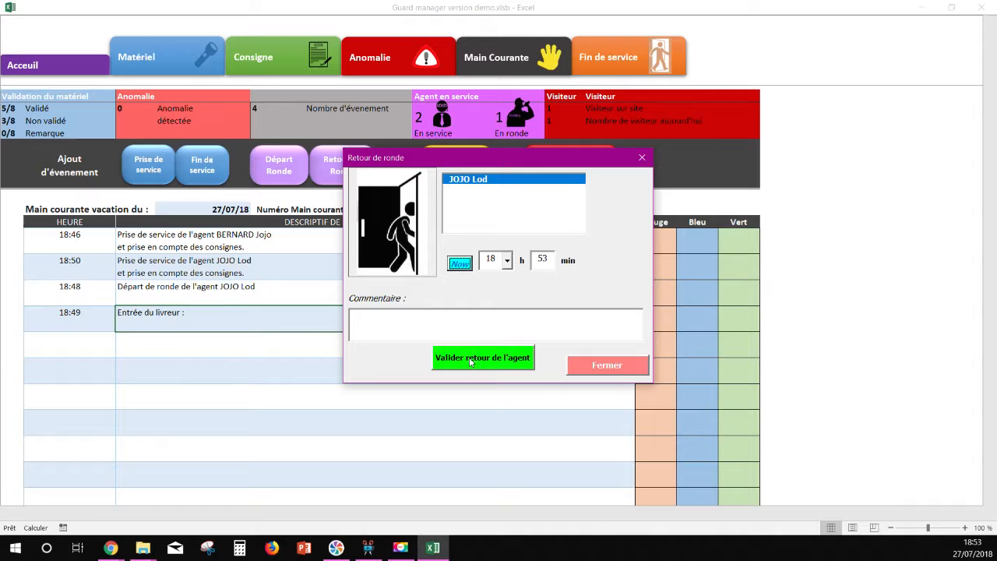
left_click(472, 358)
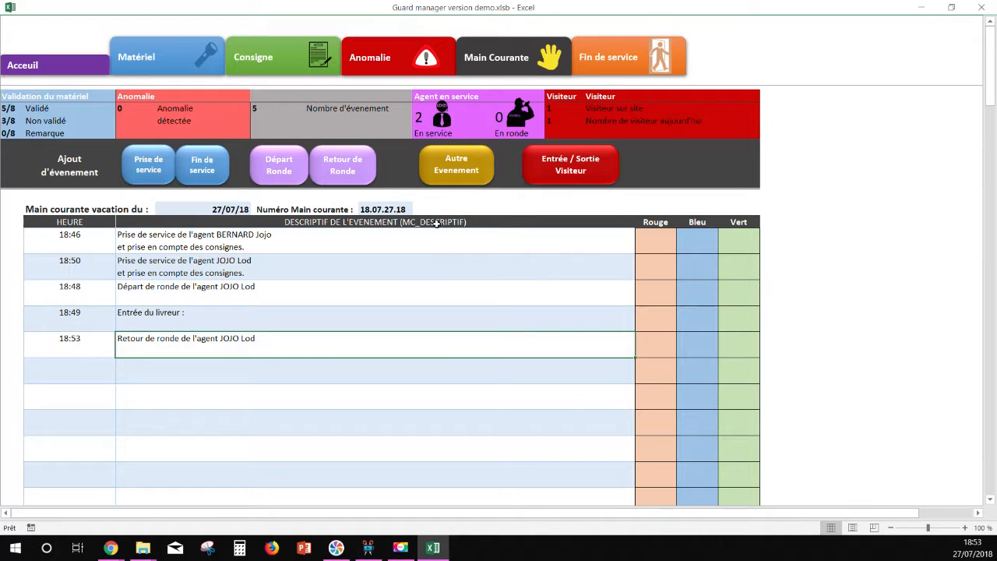
Step: Record the end of duty at 18:53 for the second agent in the on-duty list
left_click(206, 173)
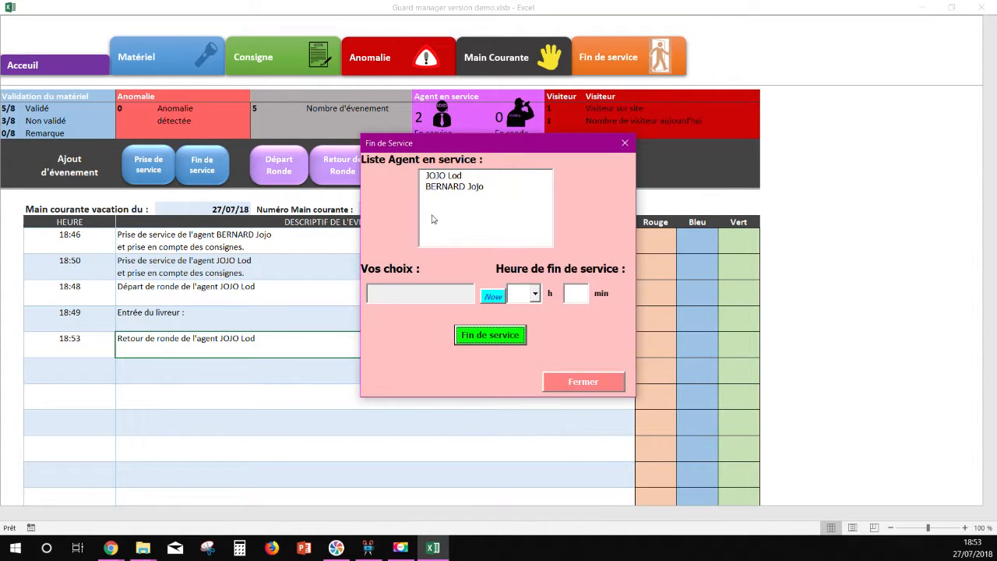
left_click(441, 188)
left_click(493, 296)
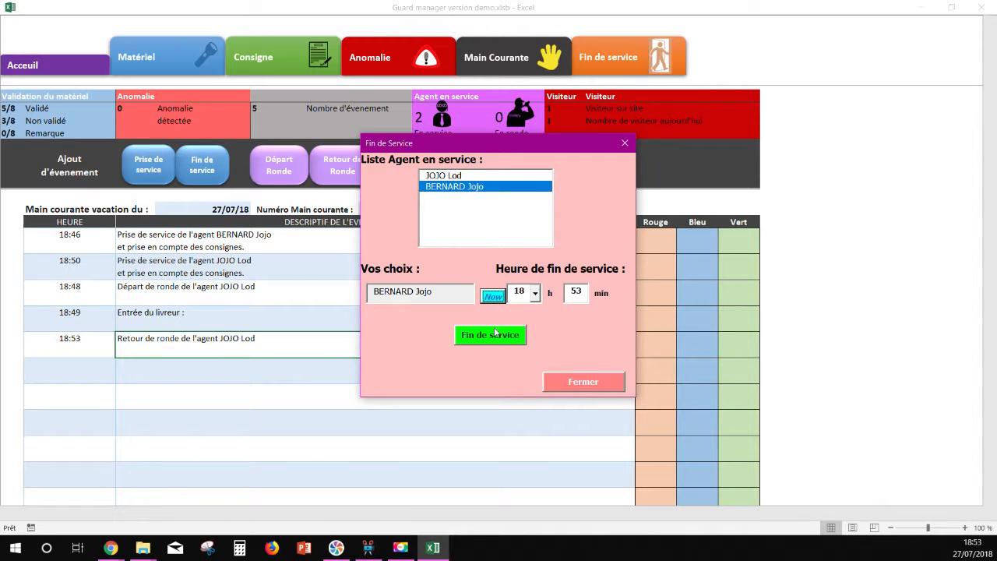
left_click(489, 335)
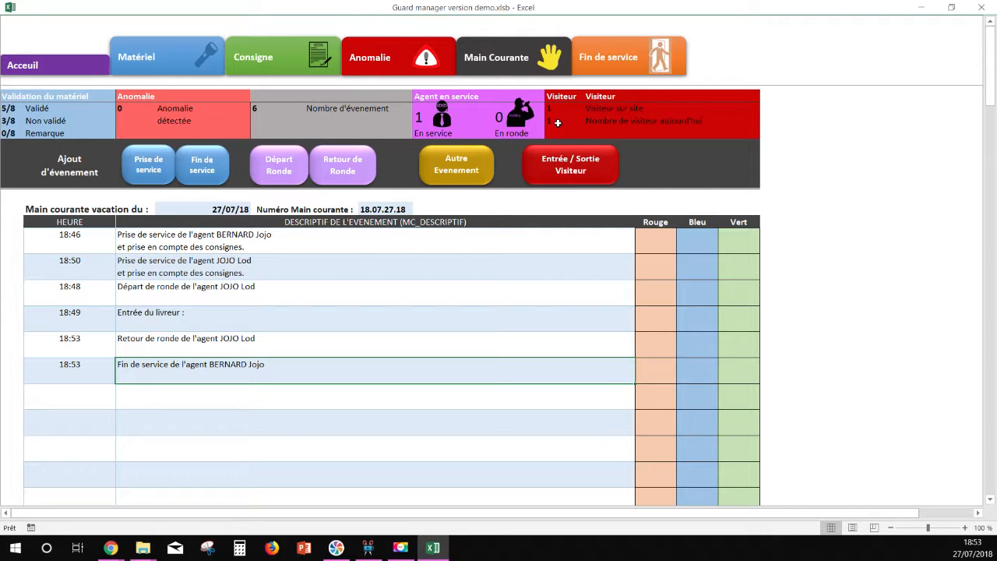
Step: Mark the delivery entry event blue, the 18:48 patrol departure red and the 18:50 start of duty green
left_click(657, 295)
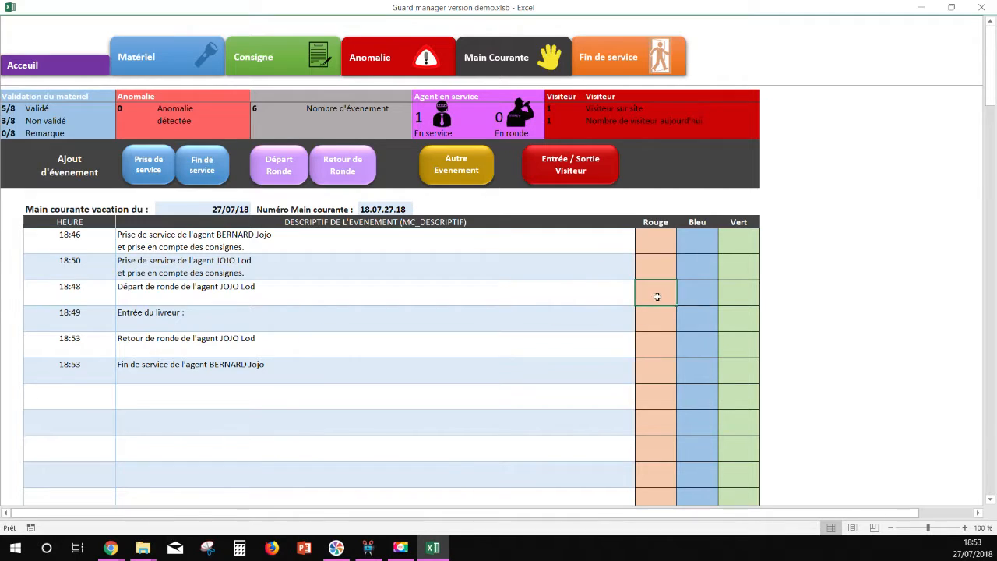
left_click(693, 320)
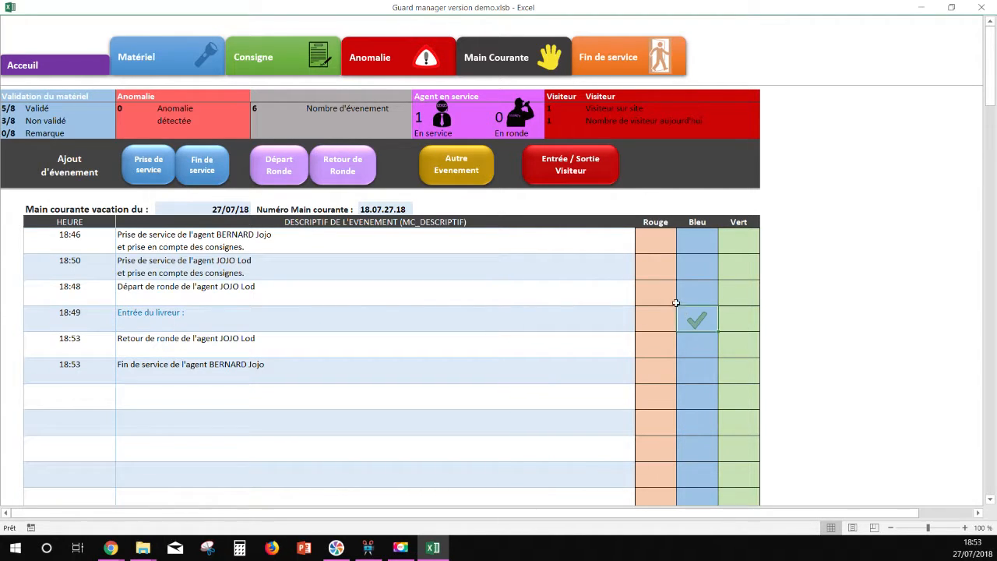
left_click(653, 292)
left_click(738, 265)
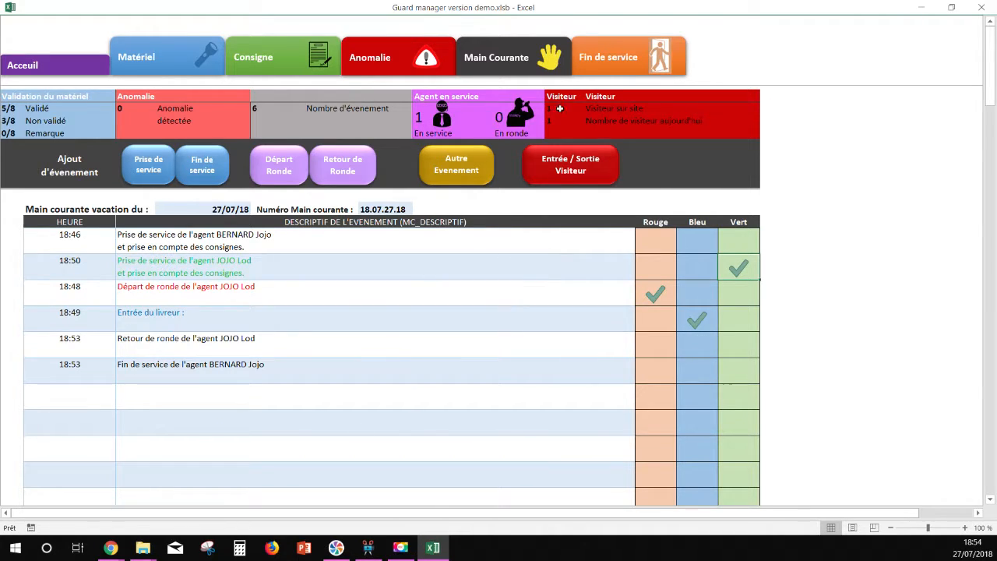
Step: Check the Fin de service requirements and validate the Contrôleur de ronde, Trousse de secours and Moyen de transport ou autre lines
left_click(598, 56)
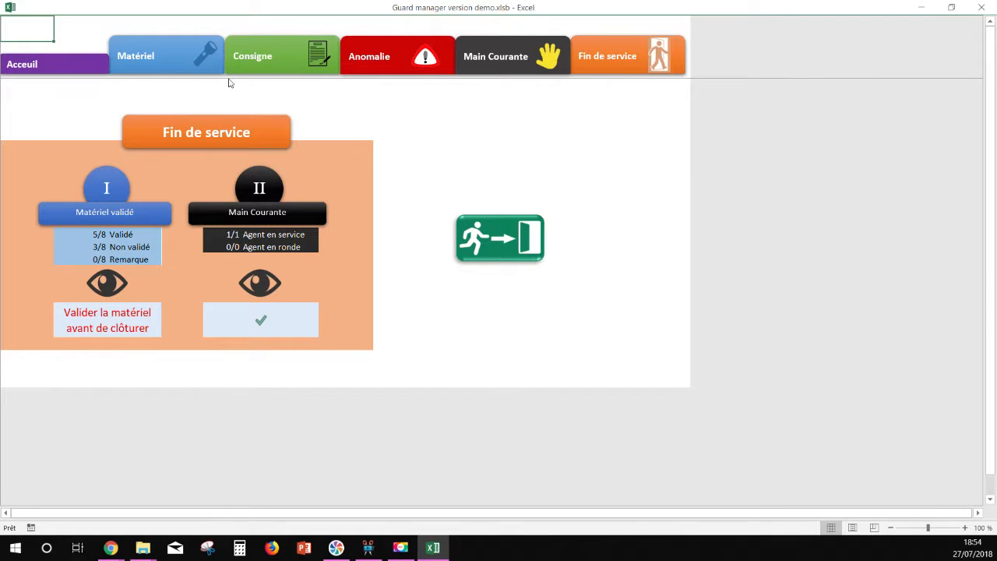
left_click(146, 56)
scroll(433, 343, "down", 2)
double_click(435, 287)
double_click(434, 335)
double_click(439, 392)
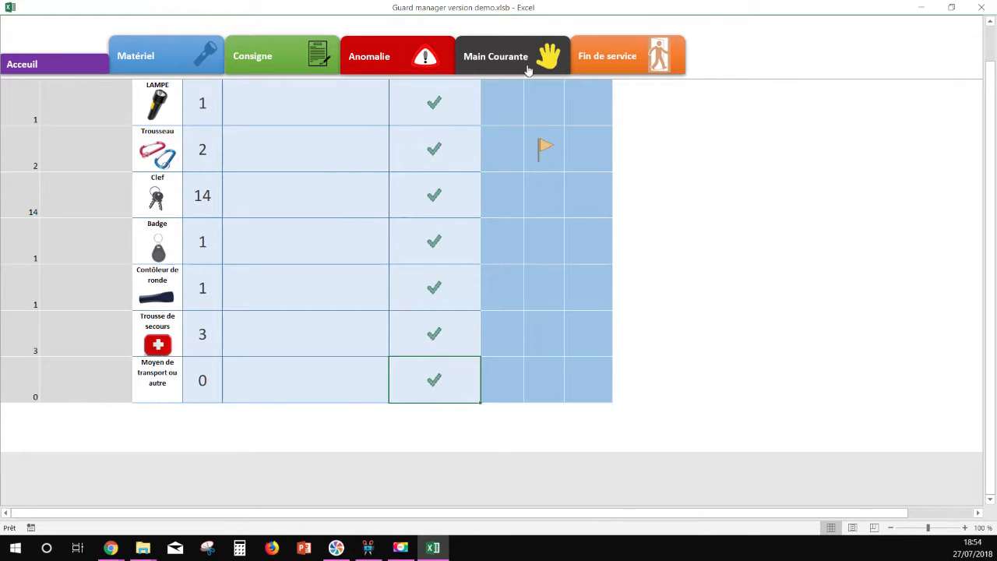
Step: Close and export the Main Courante from Fin de service, ending the last agent's duty at 18:54
left_click(596, 62)
left_click(528, 223)
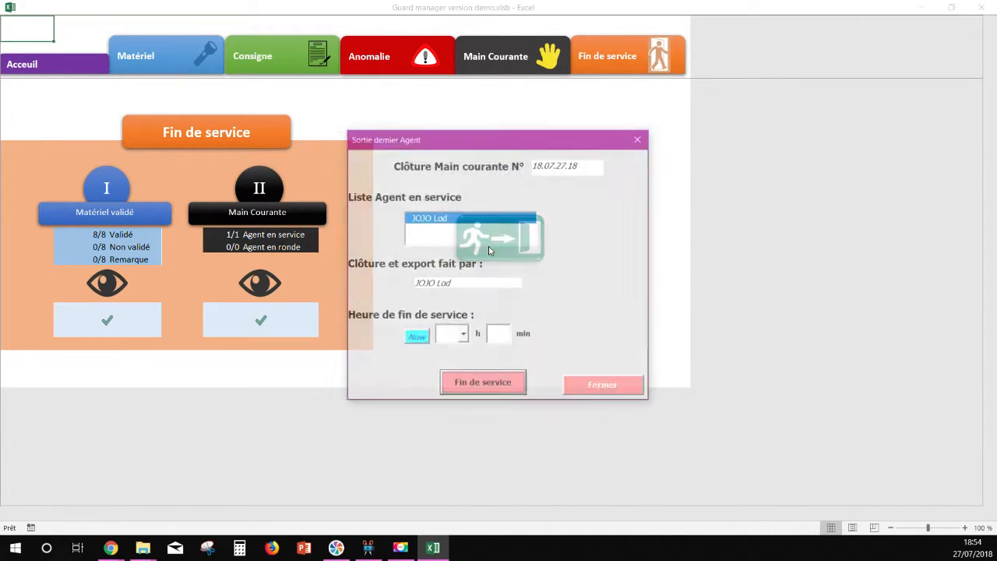
left_click(415, 338)
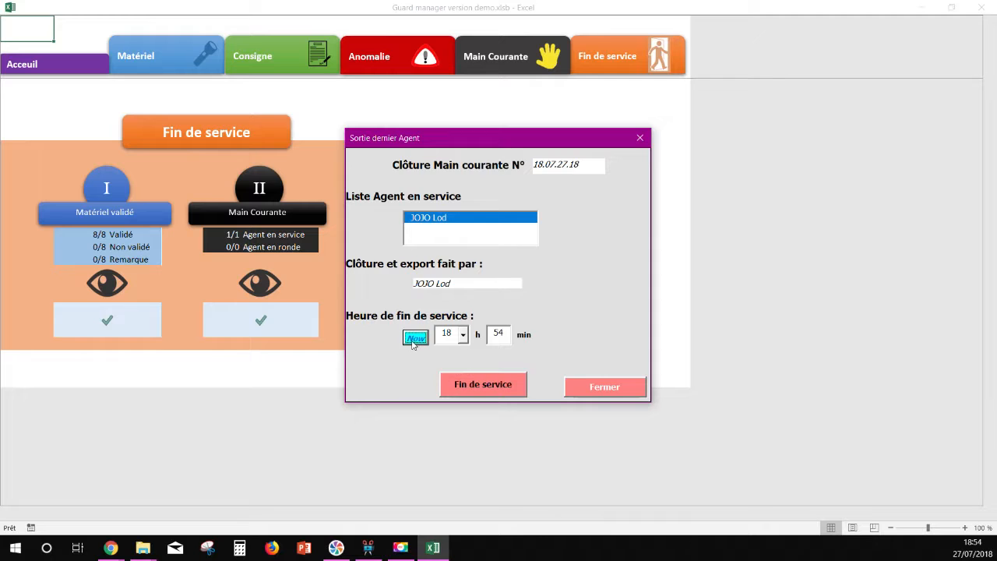
left_click(505, 333)
left_click(479, 390)
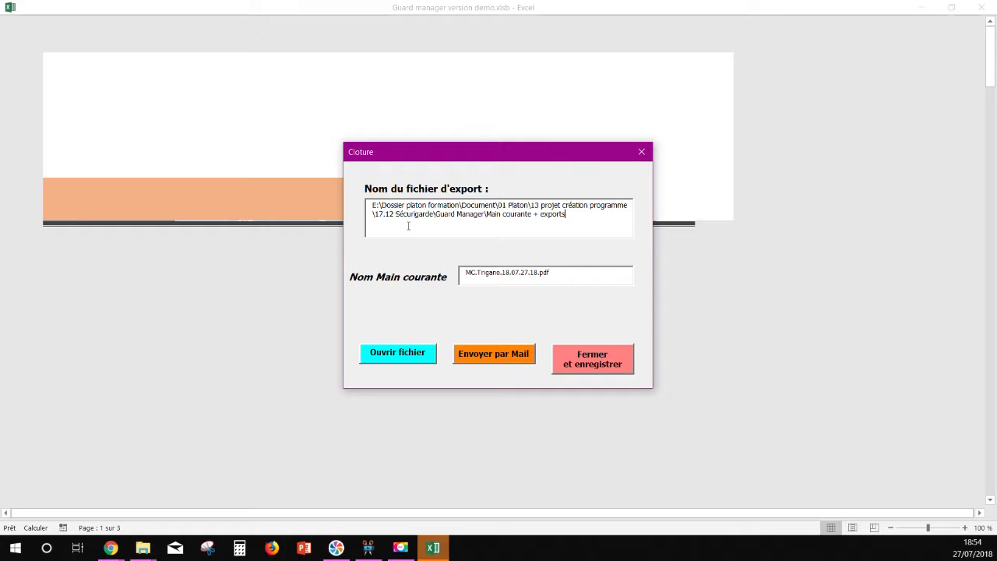
Step: Open the exported file MC.Trigano.18.07.27.18.pdf from its folder, review the logged events and close it
left_click(382, 359)
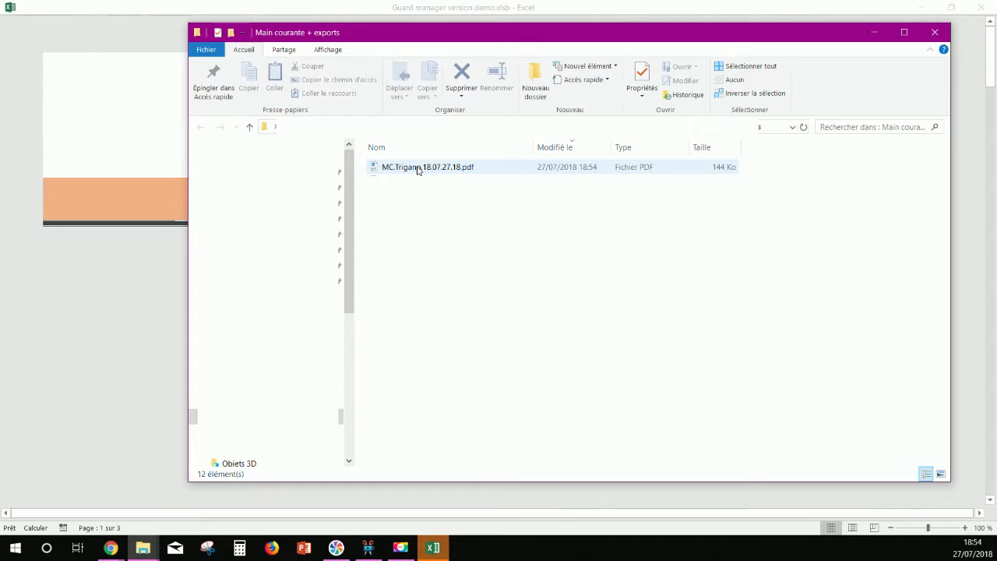
double_click(418, 168)
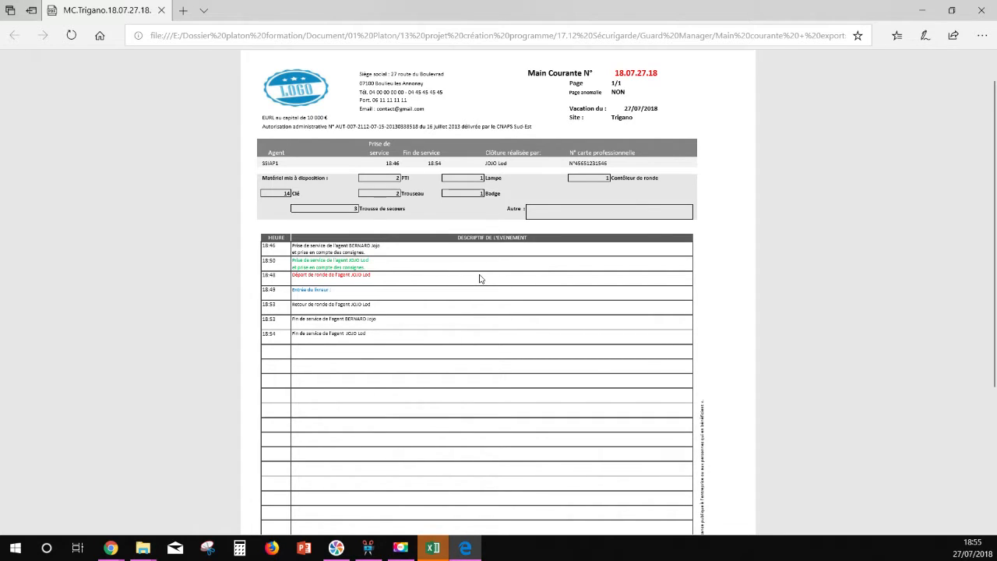
key("alt+F4")
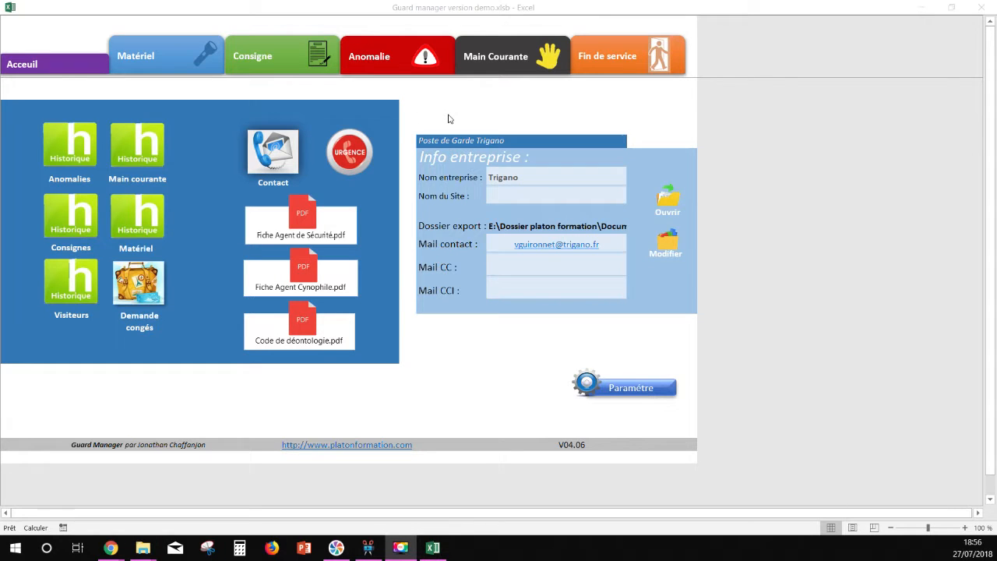